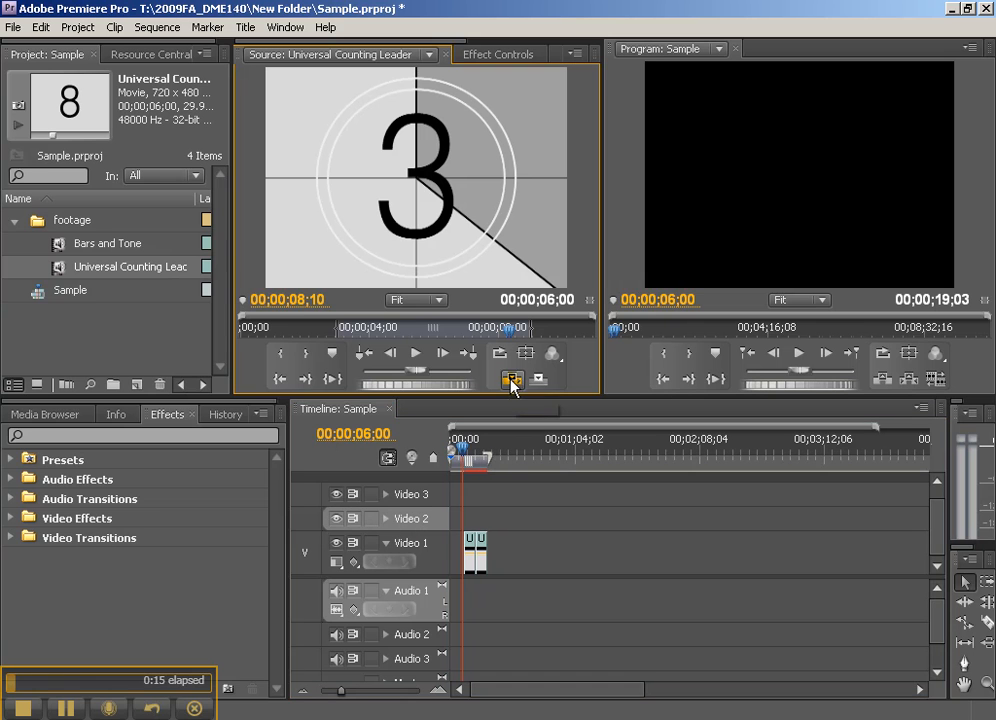
- Try to insert the Universal Counting Leader source clip at the start of the sequence
{"action": "left_click", "coordinate": [465, 452]}
{"action": "left_click_drag", "start_coordinate": [465, 452], "coordinate": [432, 455]}
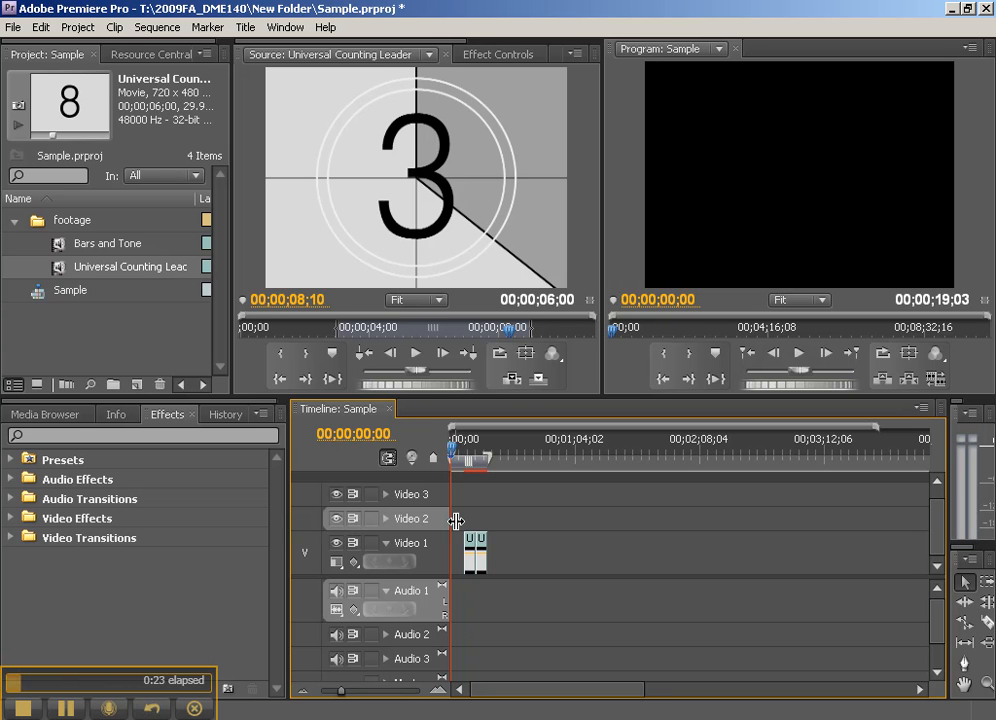
{"action": "left_click", "coordinate": [512, 380]}
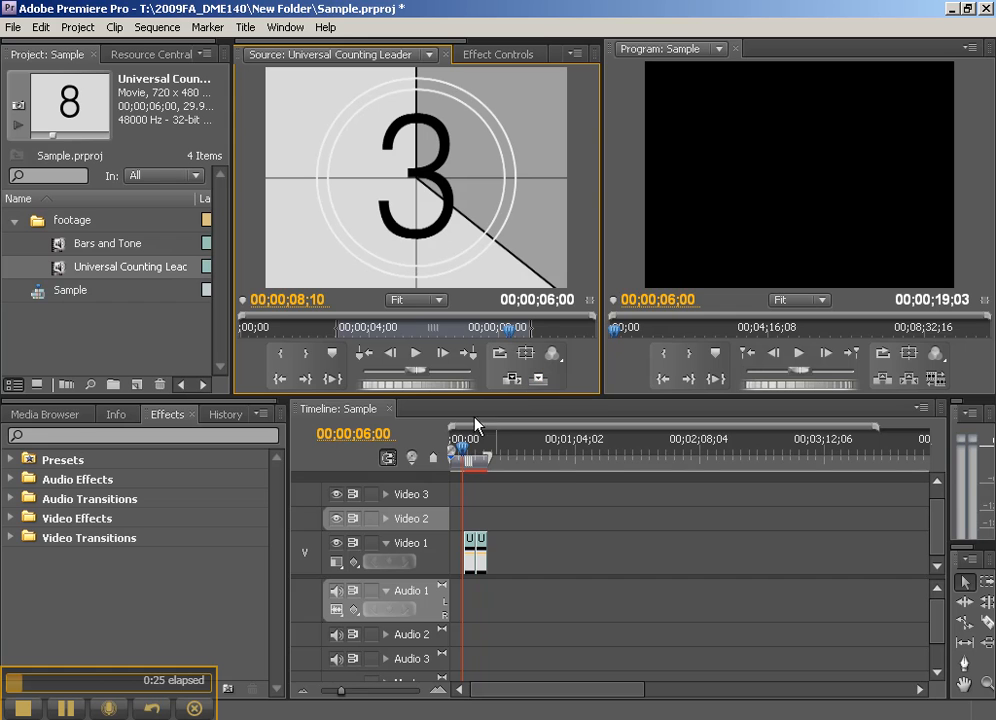
{"action": "key", "text": "Home"}
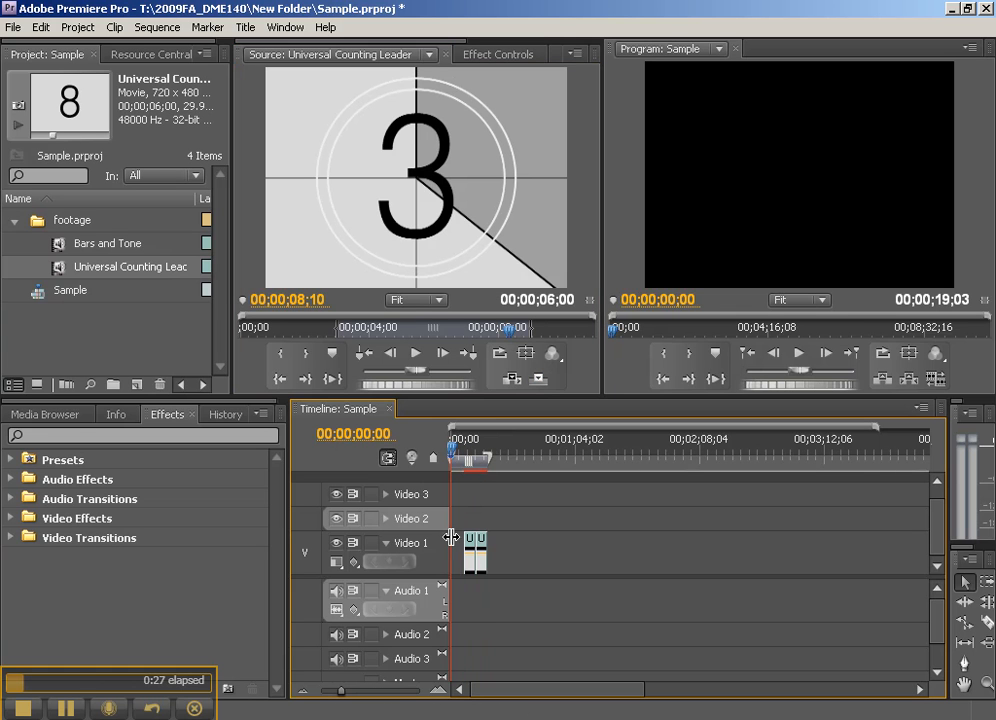
- Place the Universal Counting Leader source clip on Video 2 near the start of the sequence, ahead of the Video 1 clips
{"action": "left_click_drag", "start_coordinate": [468, 495], "coordinate": [490, 525]}
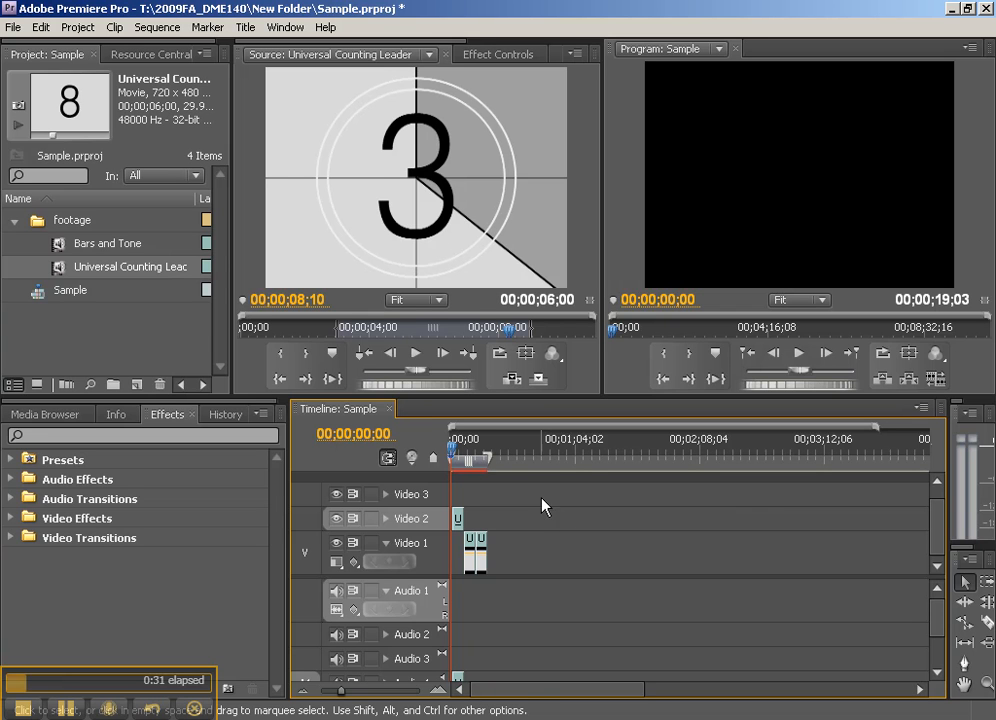
{"action": "left_click_drag", "start_coordinate": [376, 167], "coordinate": [485, 405]}
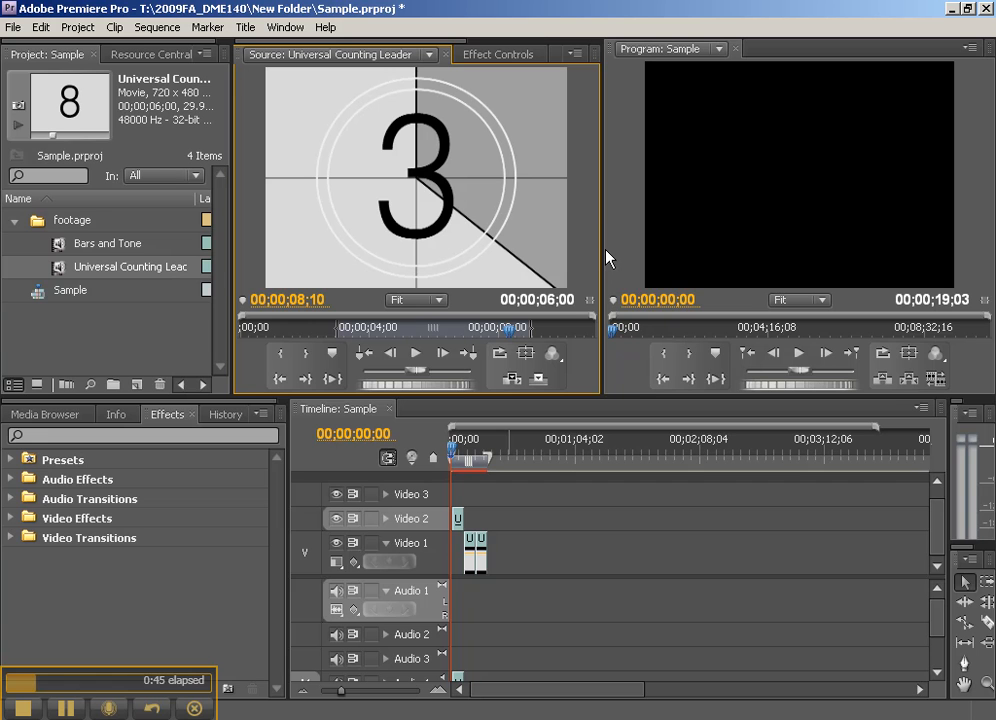
- Zoom the timeline in until the three Universal Counting Leader clips span most of its width
{"action": "left_click", "coordinate": [497, 443]}
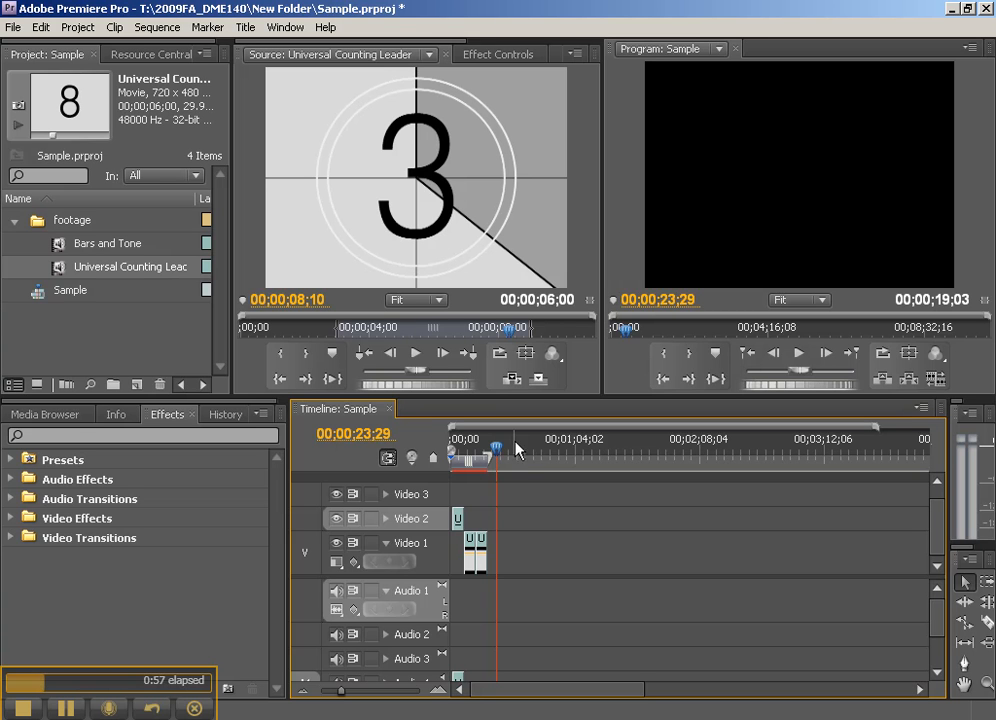
{"action": "left_click_drag", "start_coordinate": [498, 452], "coordinate": [452, 460]}
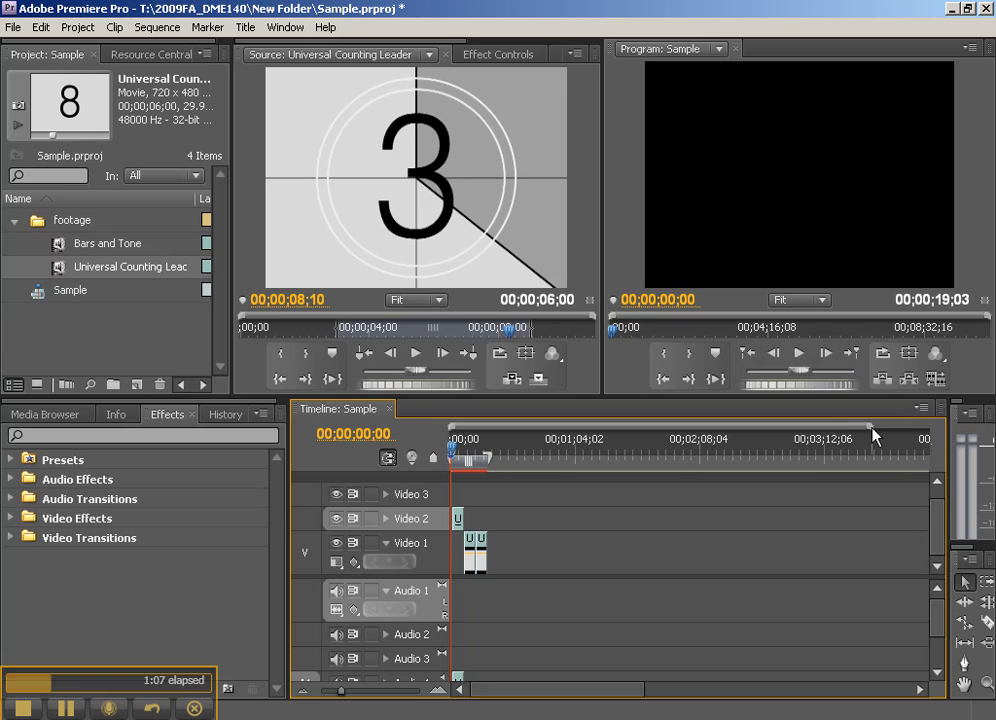
{"action": "left_click_drag", "start_coordinate": [873, 433], "coordinate": [765, 432]}
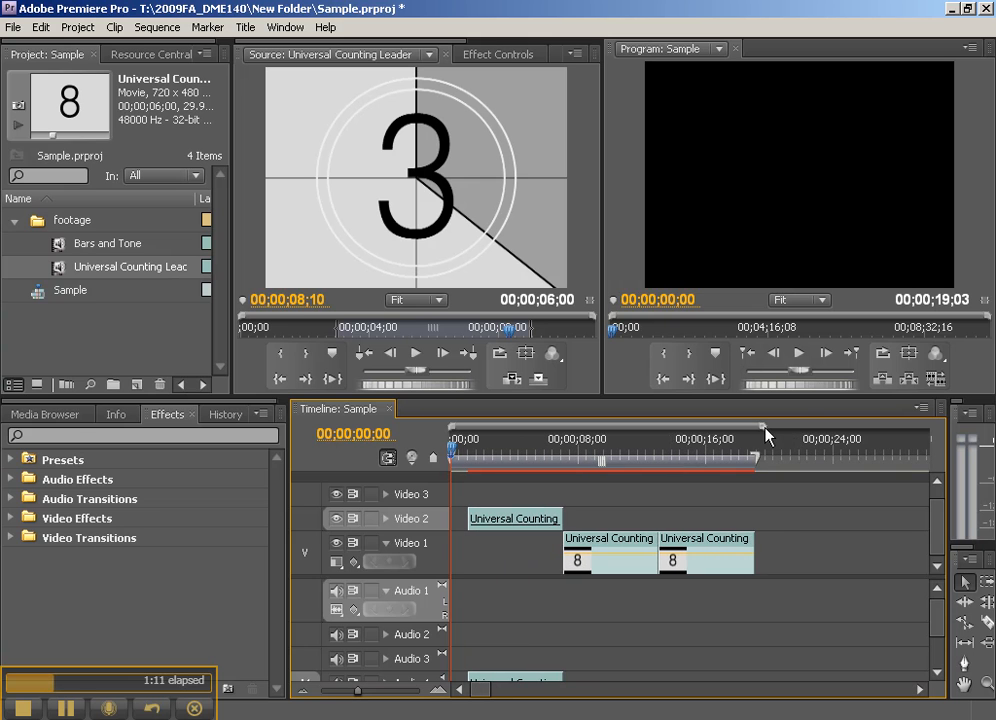
{"action": "left_click_drag", "start_coordinate": [765, 432], "coordinate": [788, 432]}
{"action": "left_click_drag", "start_coordinate": [851, 432], "coordinate": [755, 429]}
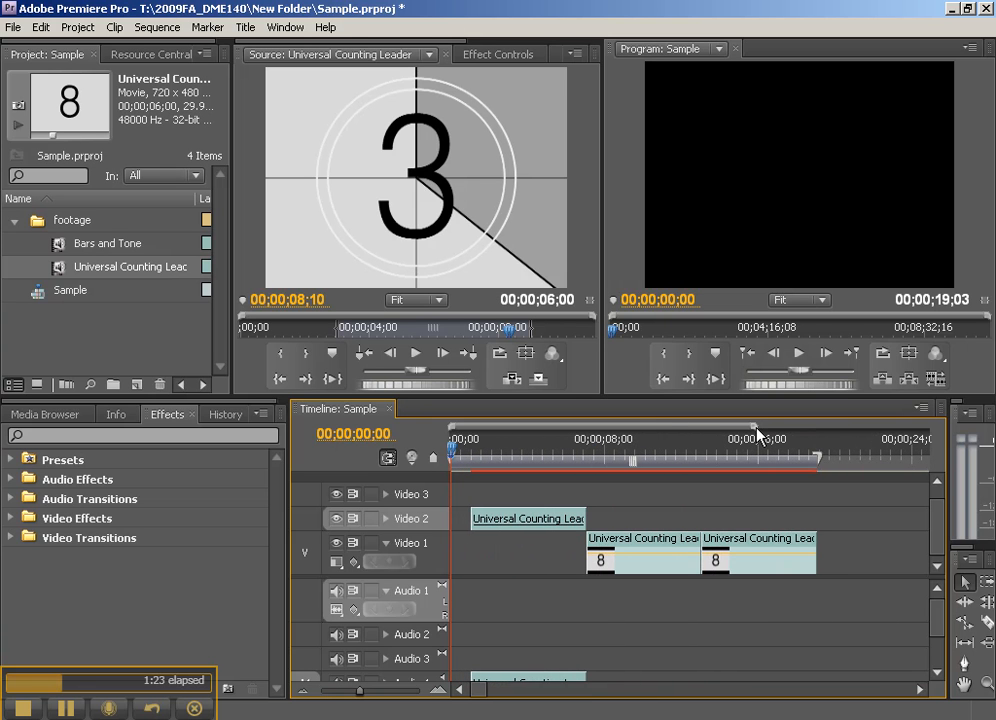
{"action": "mouse_move", "coordinate": [649, 433]}
{"action": "left_mouse_down"}
{"action": "mouse_move", "coordinate": [707, 433]}
{"action": "mouse_move", "coordinate": [648, 432]}
{"action": "left_mouse_up"}
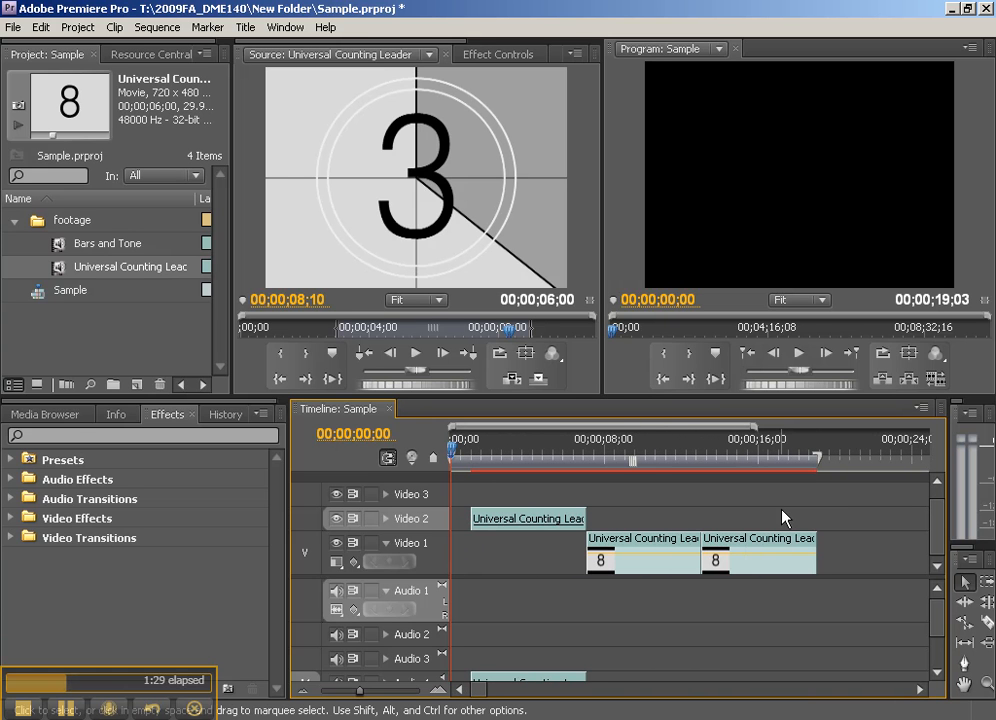
- Scrub the playhead through the sequence to preview the Universal Counting Leader clips
{"action": "left_click_drag", "start_coordinate": [483, 460], "coordinate": [838, 456]}
{"action": "left_click_drag", "start_coordinate": [763, 449], "coordinate": [525, 468]}
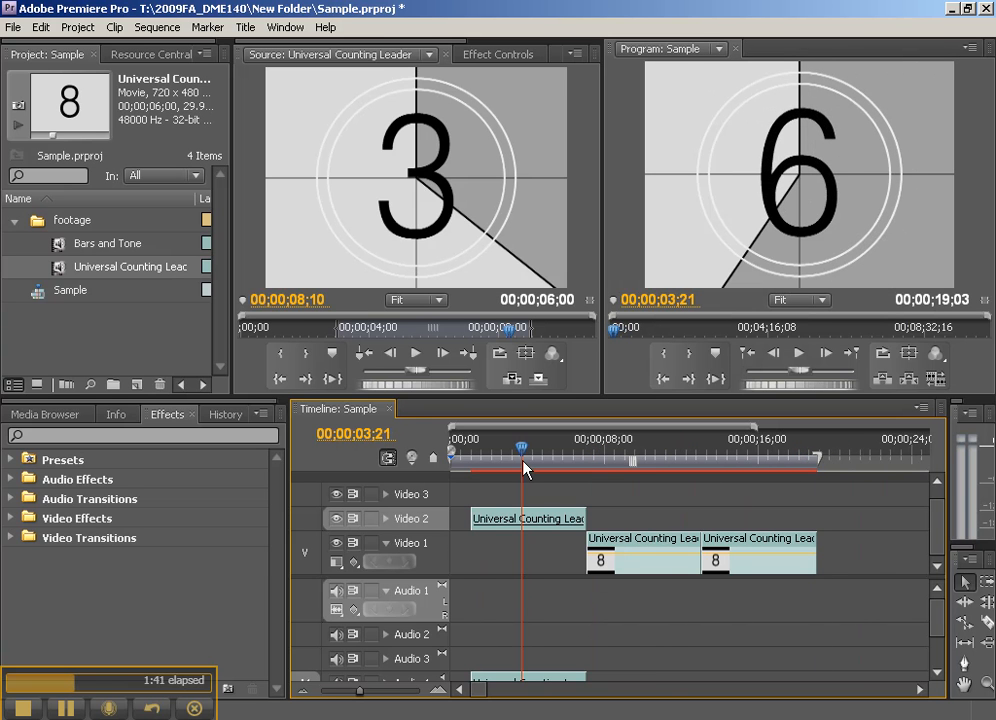
{"action": "left_click_drag", "start_coordinate": [525, 468], "coordinate": [655, 470]}
{"action": "left_click_drag", "start_coordinate": [617, 330], "coordinate": [585, 340]}
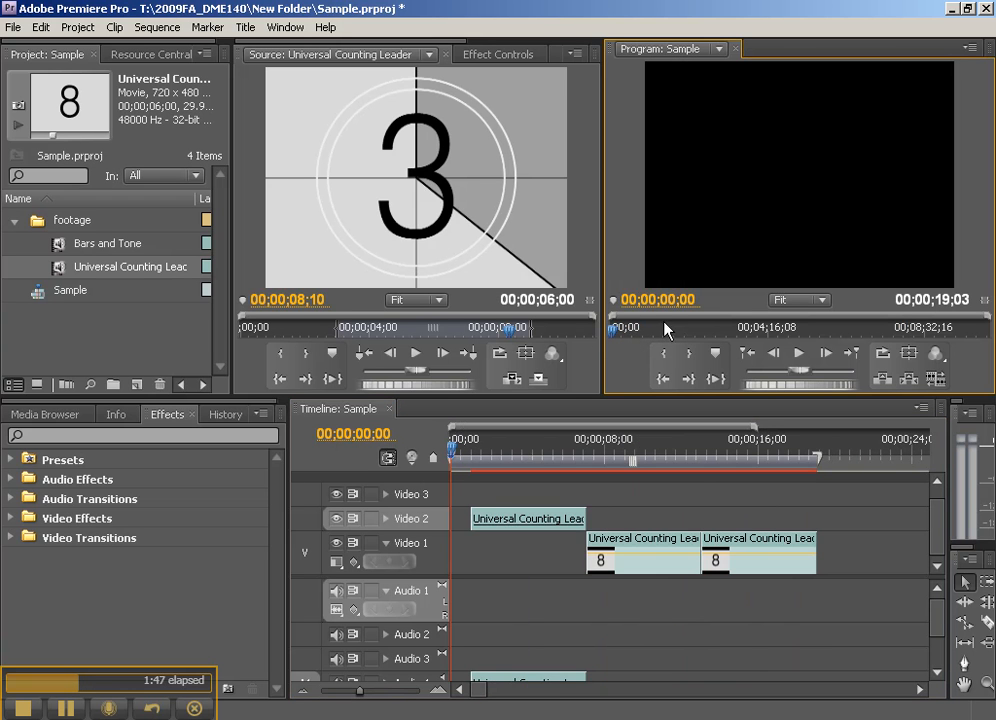
{"action": "left_click_drag", "start_coordinate": [540, 456], "coordinate": [505, 457]}
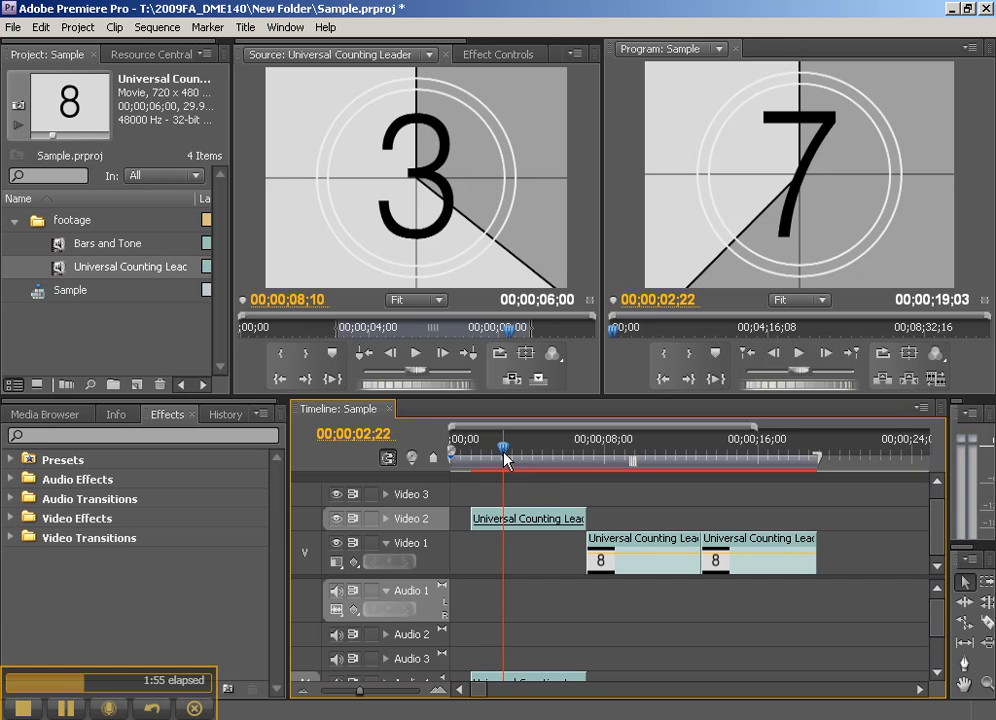
{"action": "left_click", "coordinate": [464, 467]}
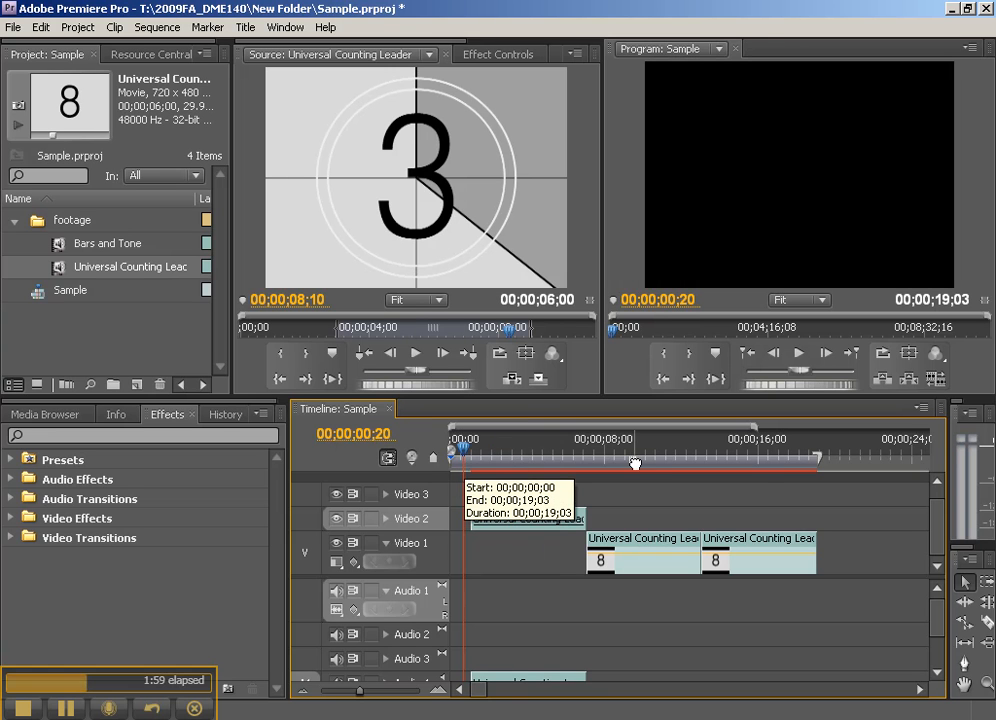
- Adjust the timeline's work area so it spans only the second clip on Video 1
{"action": "mouse_move", "coordinate": [634, 463]}
{"action": "left_mouse_down"}
{"action": "mouse_move", "coordinate": [689, 465]}
{"action": "mouse_move", "coordinate": [629, 466]}
{"action": "left_mouse_up"}
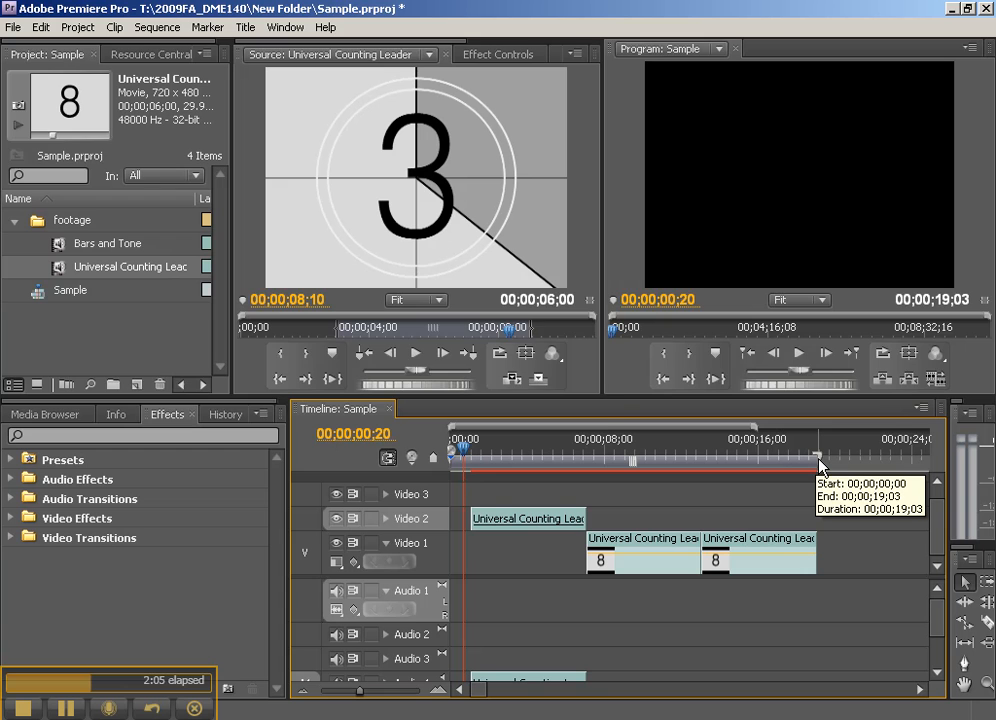
{"action": "key", "text": "ctrl+s"}
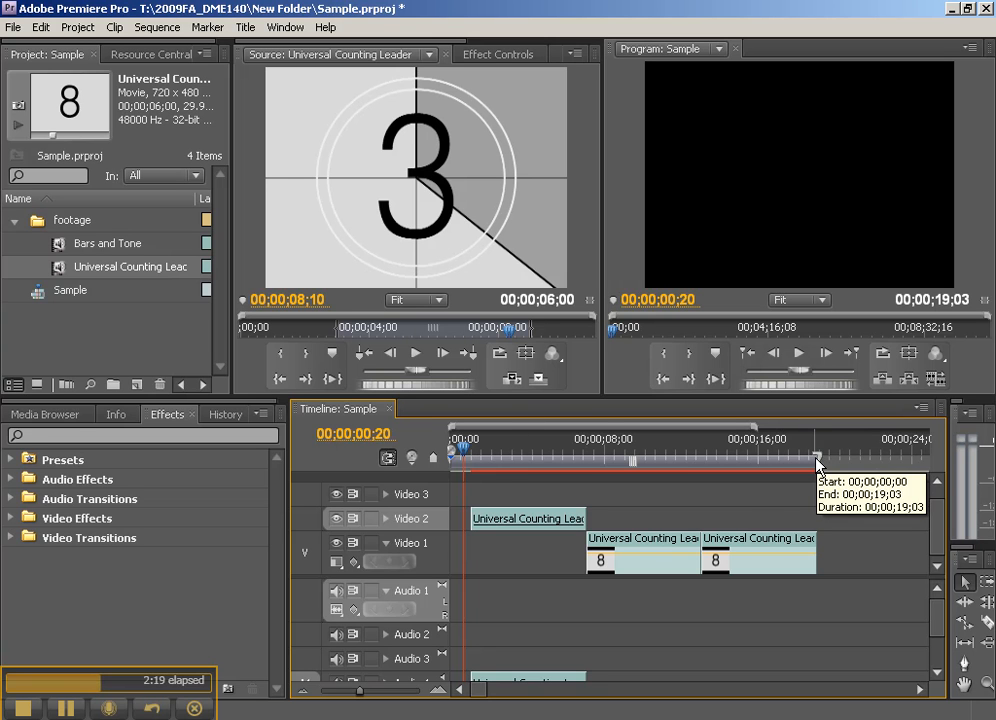
{"action": "mouse_move", "coordinate": [820, 459]}
{"action": "left_mouse_down"}
{"action": "mouse_move", "coordinate": [640, 468]}
{"action": "mouse_move", "coordinate": [785, 464]}
{"action": "left_mouse_up"}
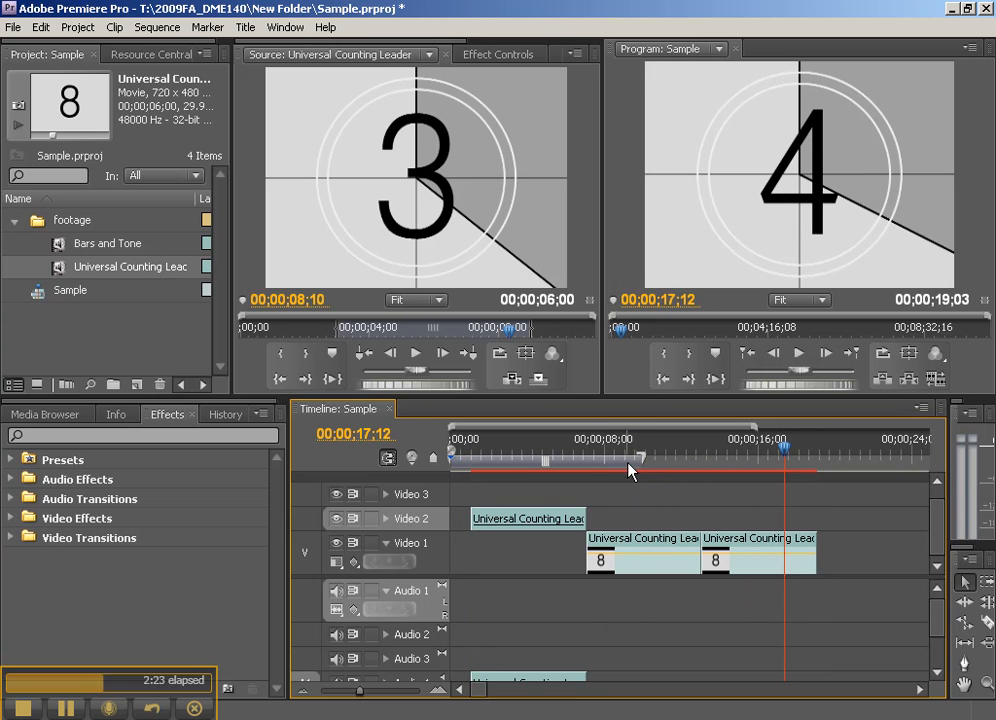
{"action": "left_click_drag", "start_coordinate": [653, 467], "coordinate": [658, 467]}
{"action": "left_click_drag", "start_coordinate": [545, 462], "coordinate": [717, 462]}
{"action": "left_click_drag", "start_coordinate": [624, 470], "coordinate": [587, 465]}
{"action": "mouse_move", "coordinate": [652, 465]}
{"action": "left_mouse_down"}
{"action": "mouse_move", "coordinate": [551, 460]}
{"action": "mouse_move", "coordinate": [671, 462]}
{"action": "mouse_move", "coordinate": [541, 461]}
{"action": "left_mouse_up"}
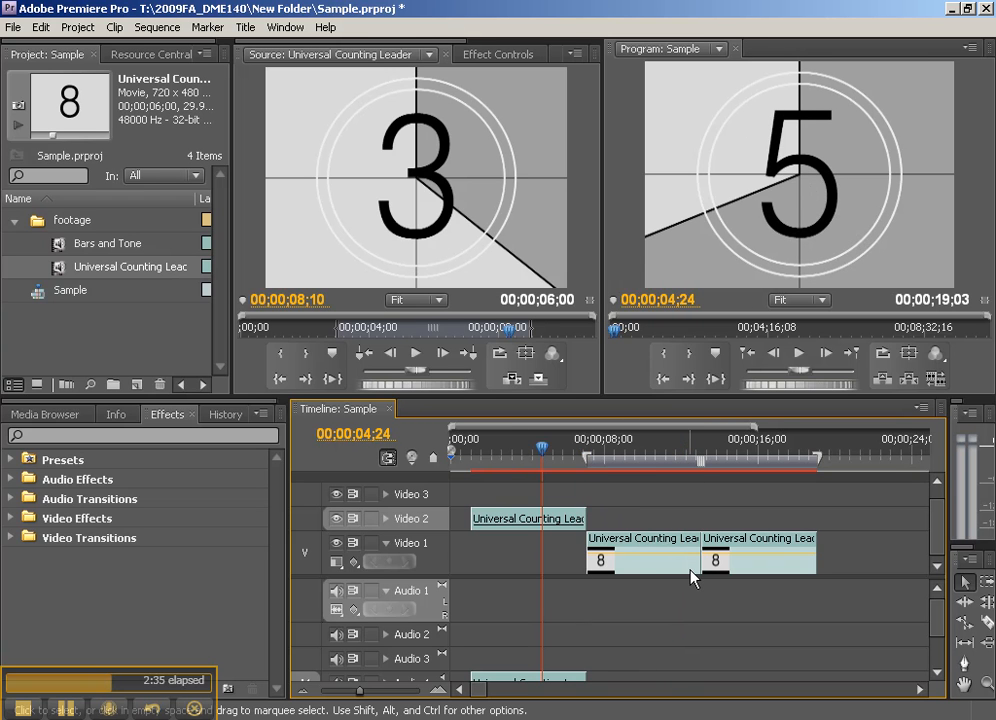
{"action": "left_click_drag", "start_coordinate": [588, 463], "coordinate": [701, 460]}
{"action": "left_click_drag", "start_coordinate": [776, 447], "coordinate": [683, 450]}
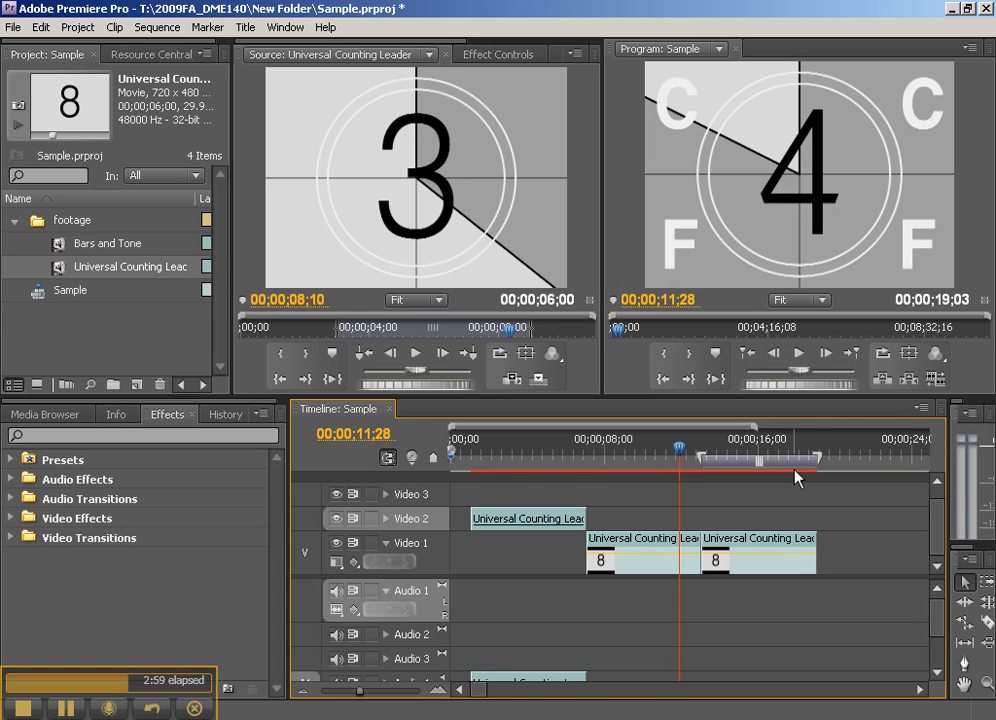
- Switch to Windows Explorer and examine the project file and folders in T:\2009FA_DME140\New Folder
{"action": "left_click", "coordinate": [600, 718]}
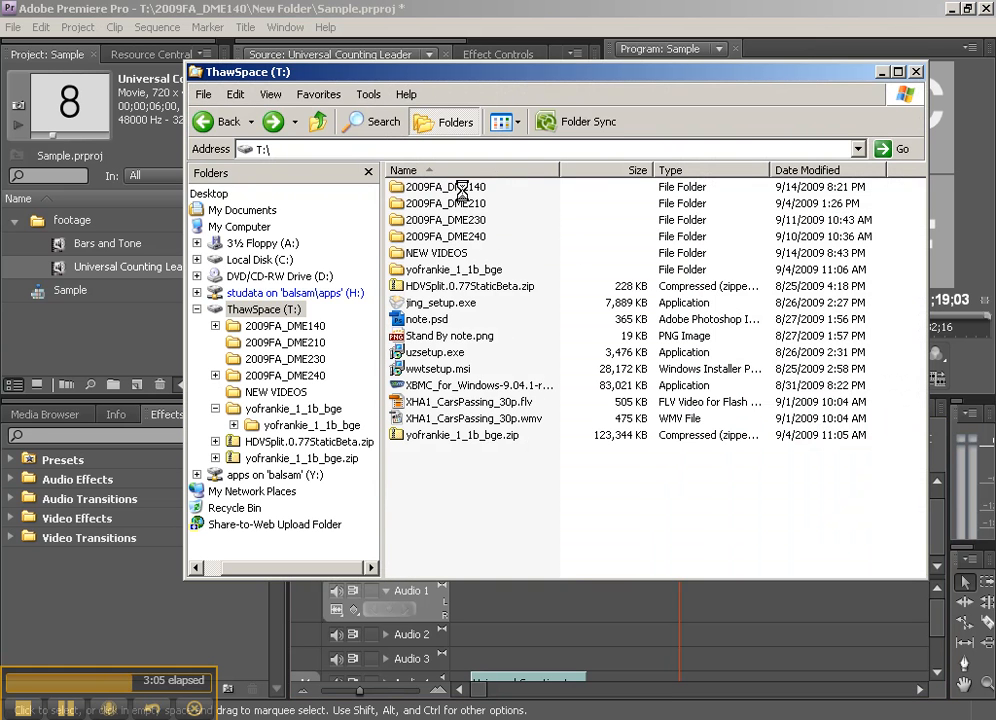
{"action": "double_click", "coordinate": [446, 187]}
{"action": "double_click", "coordinate": [412, 188]}
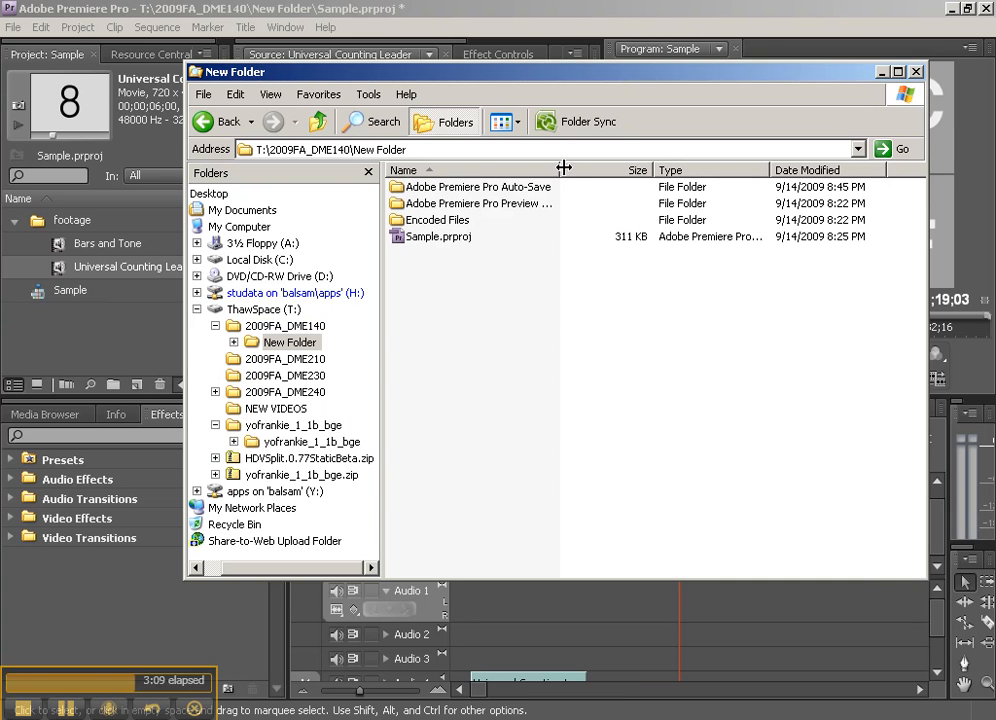
{"action": "left_click_drag", "start_coordinate": [558, 170], "coordinate": [673, 170]}
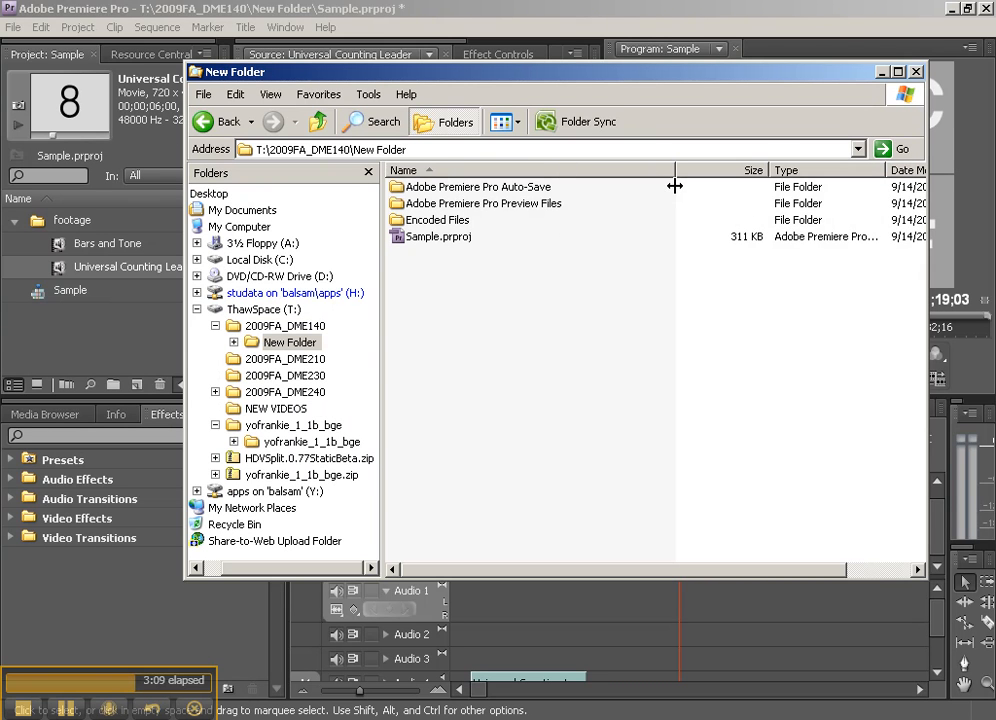
{"action": "left_click", "coordinate": [423, 241]}
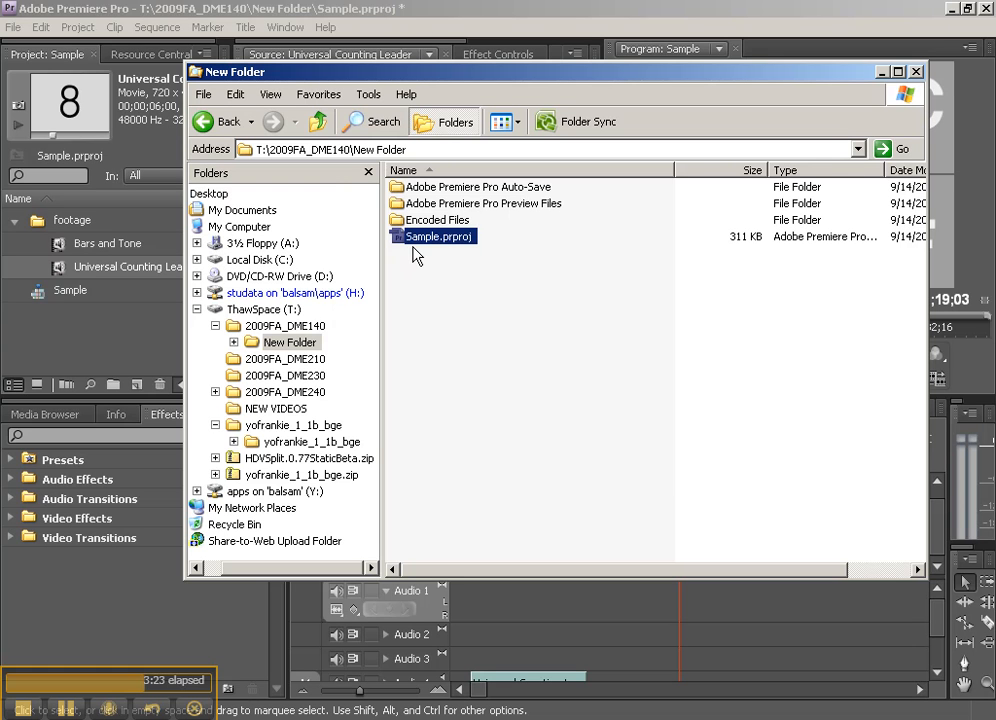
{"action": "left_click", "coordinate": [455, 221]}
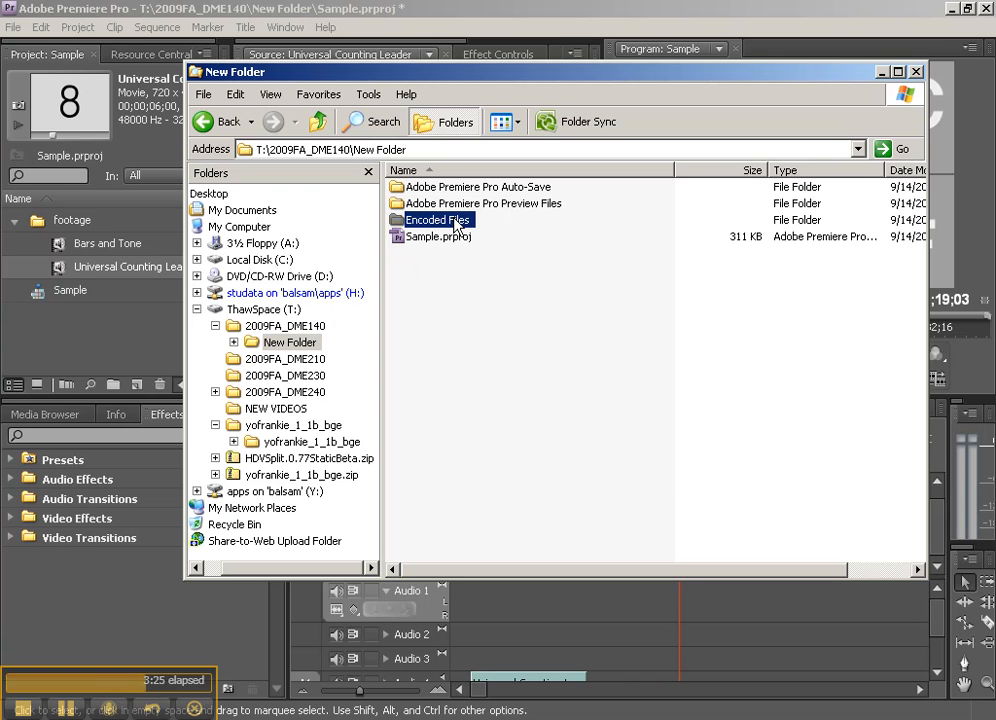
- Check the Adobe Premiere Pro Auto-Save folder and the Sample.PRV folder inside Adobe Premiere Pro Preview Files
{"action": "left_click", "coordinate": [508, 189]}
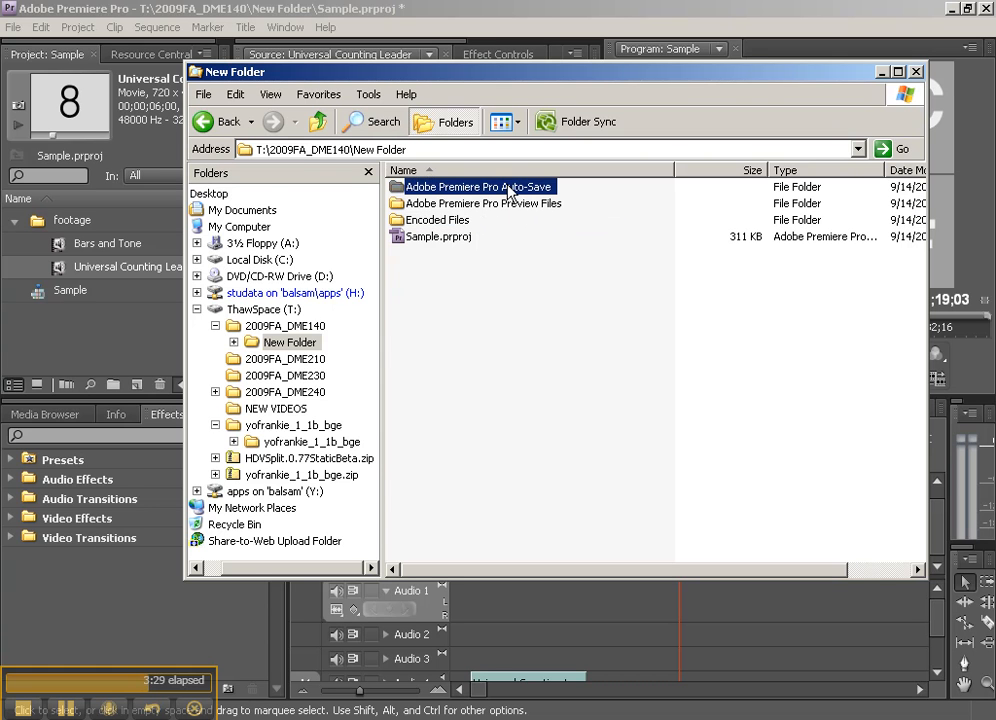
{"action": "double_click", "coordinate": [508, 189]}
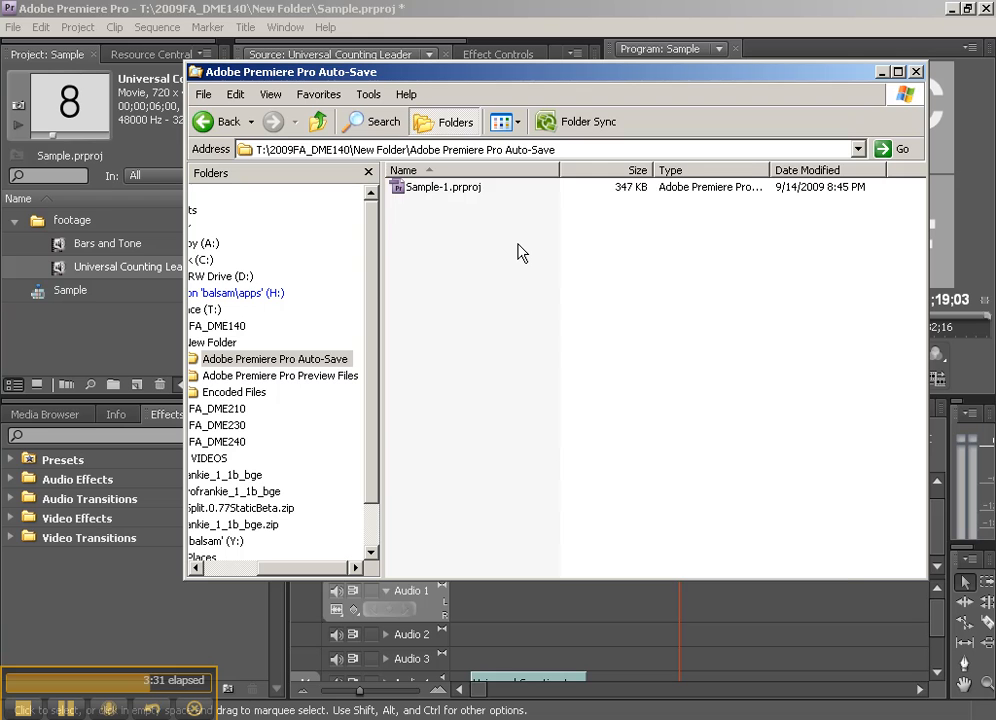
{"action": "key", "text": "BackSpace"}
{"action": "double_click", "coordinate": [452, 205]}
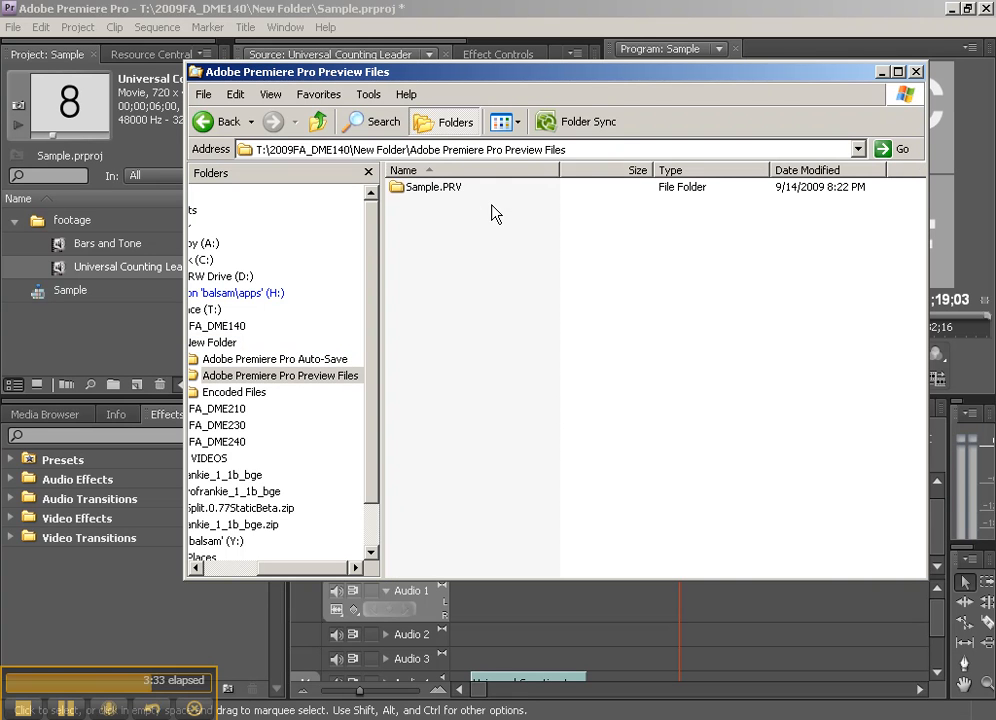
{"action": "double_click", "coordinate": [430, 188]}
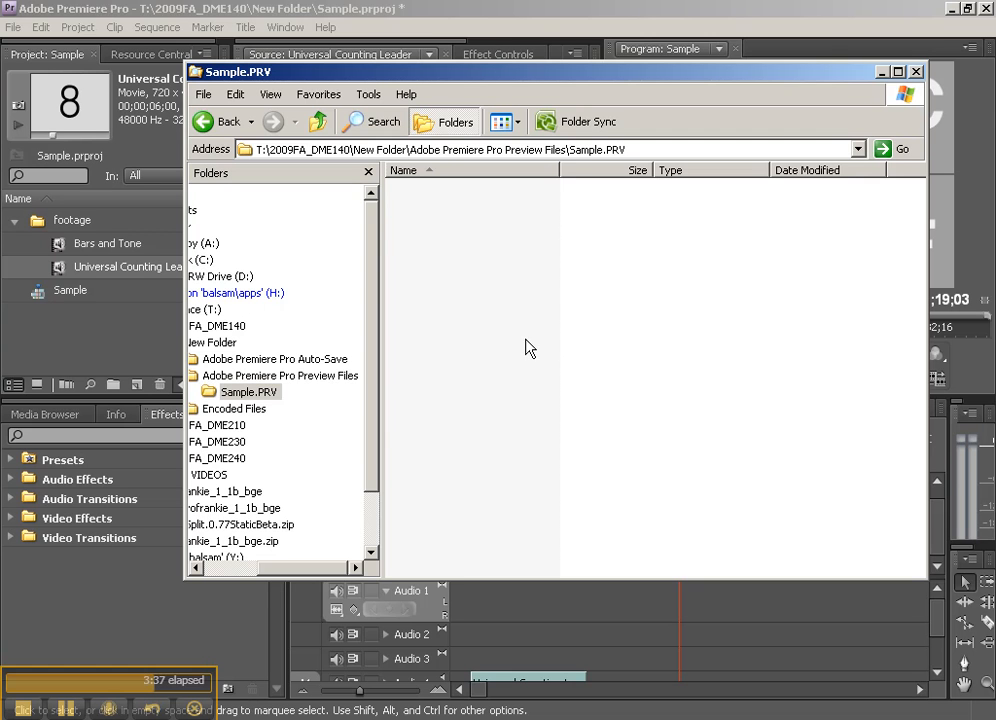
- Switch back to Premiere Pro and render the effects in the work area
{"action": "left_click", "coordinate": [880, 12]}
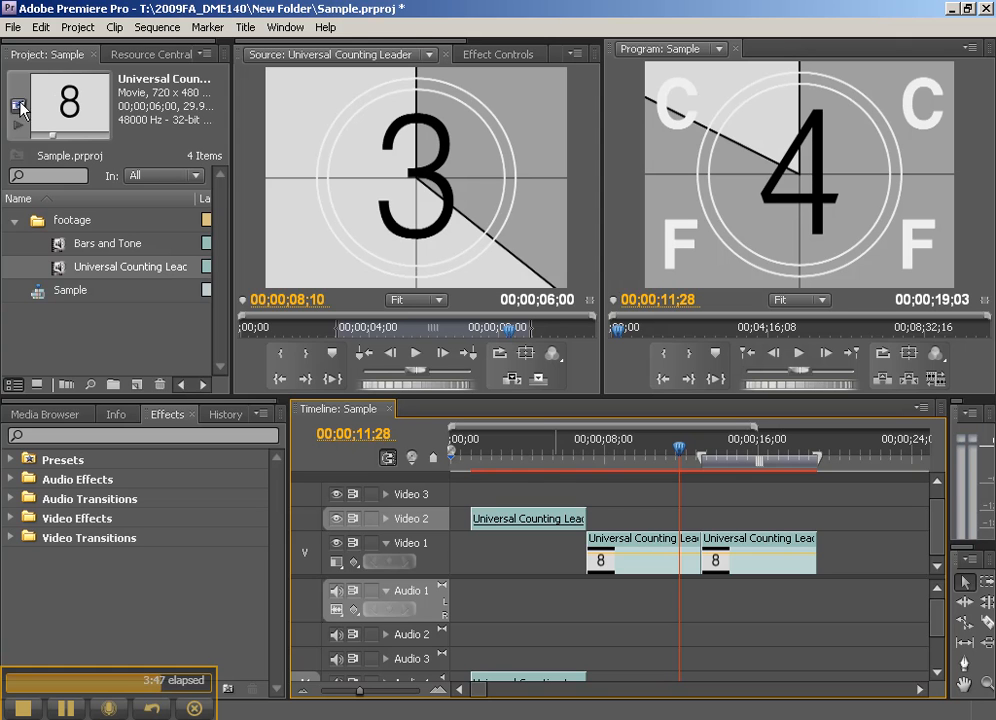
{"action": "left_click", "coordinate": [152, 30]}
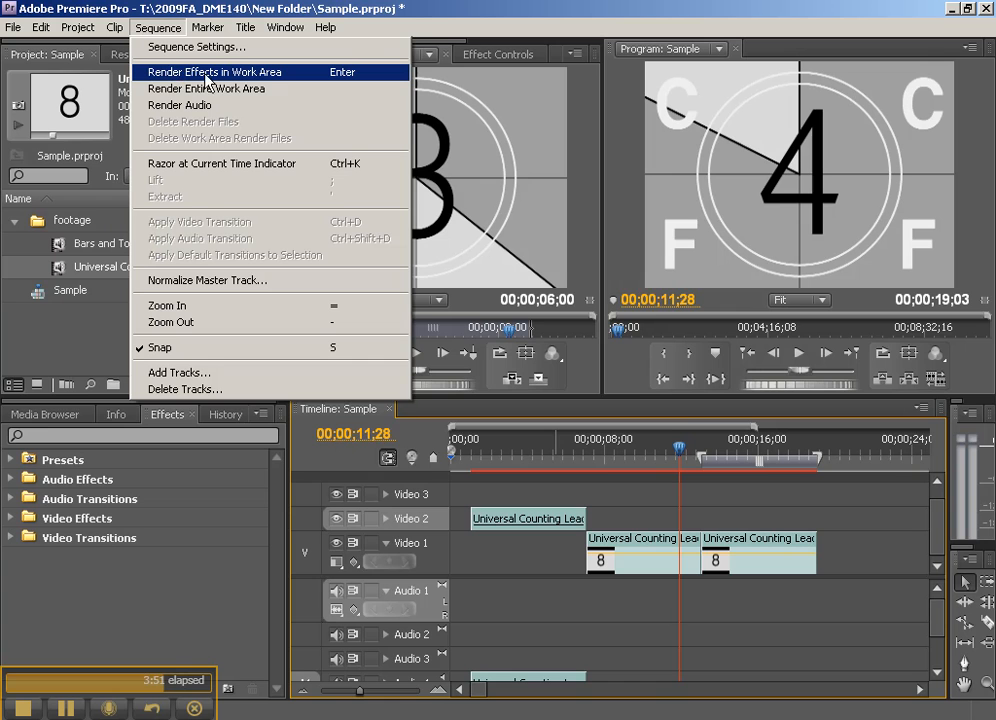
{"action": "left_click", "coordinate": [203, 76]}
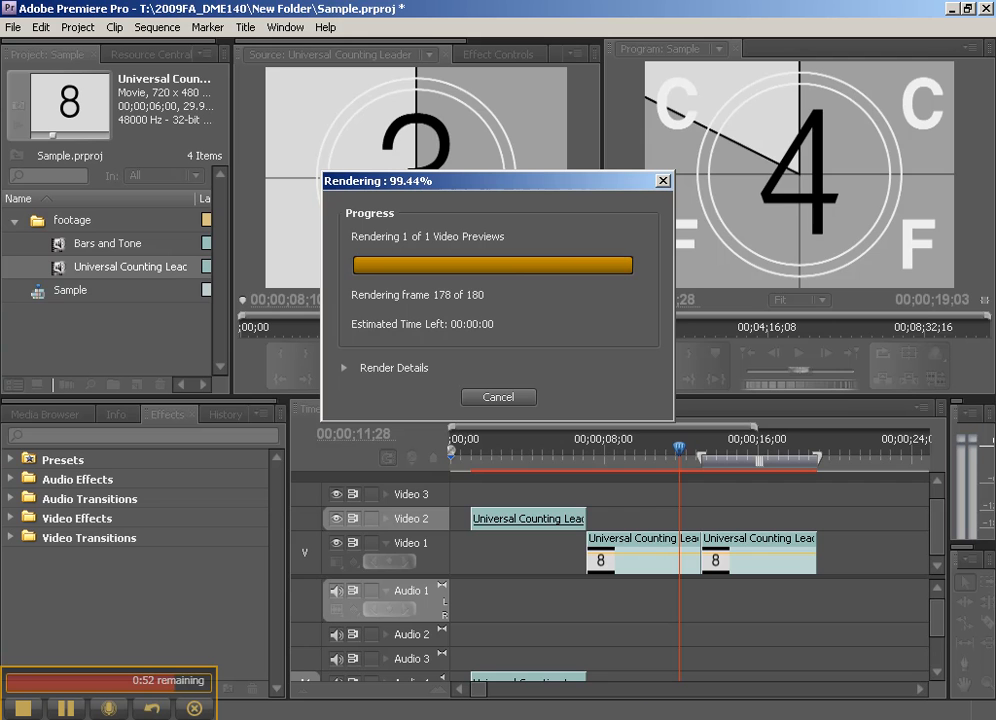
- Switch to Windows Explorer and inspect the details of the rendered AVI file in the Sample.PRV folder
{"action": "left_click", "coordinate": [565, 710]}
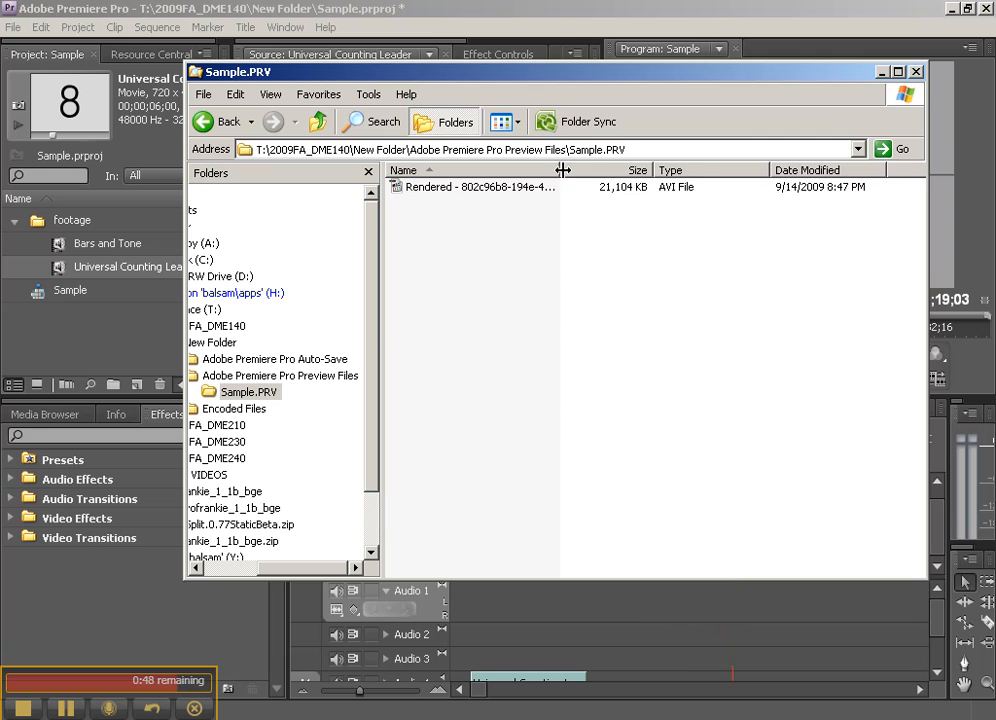
{"action": "left_click_drag", "start_coordinate": [562, 170], "coordinate": [634, 170]}
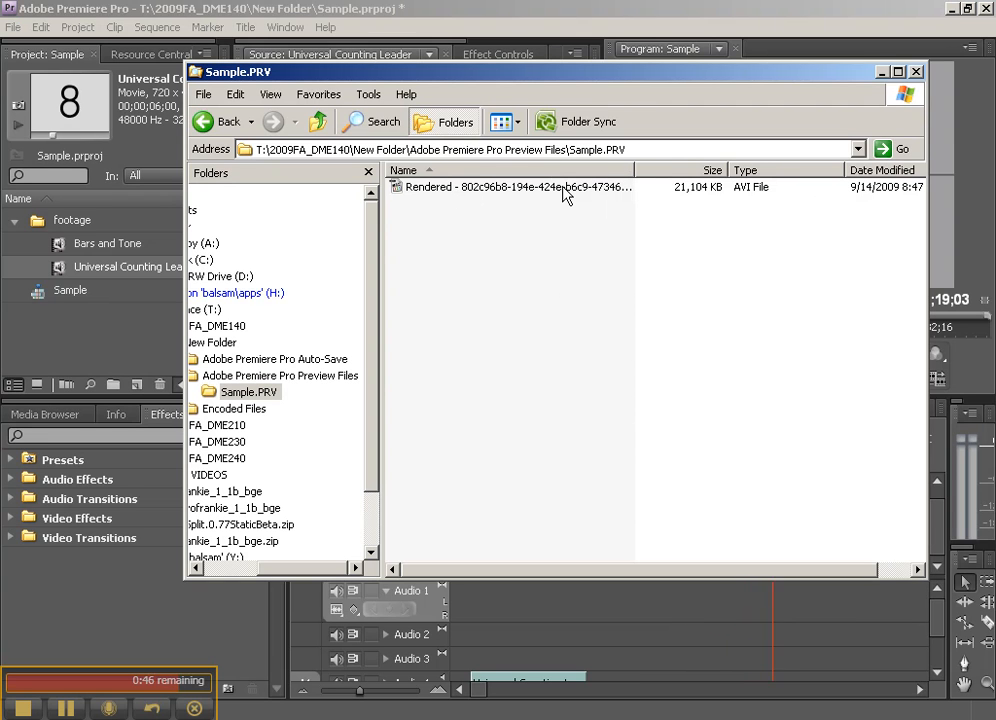
{"action": "mouse_move", "coordinate": [565, 194]}
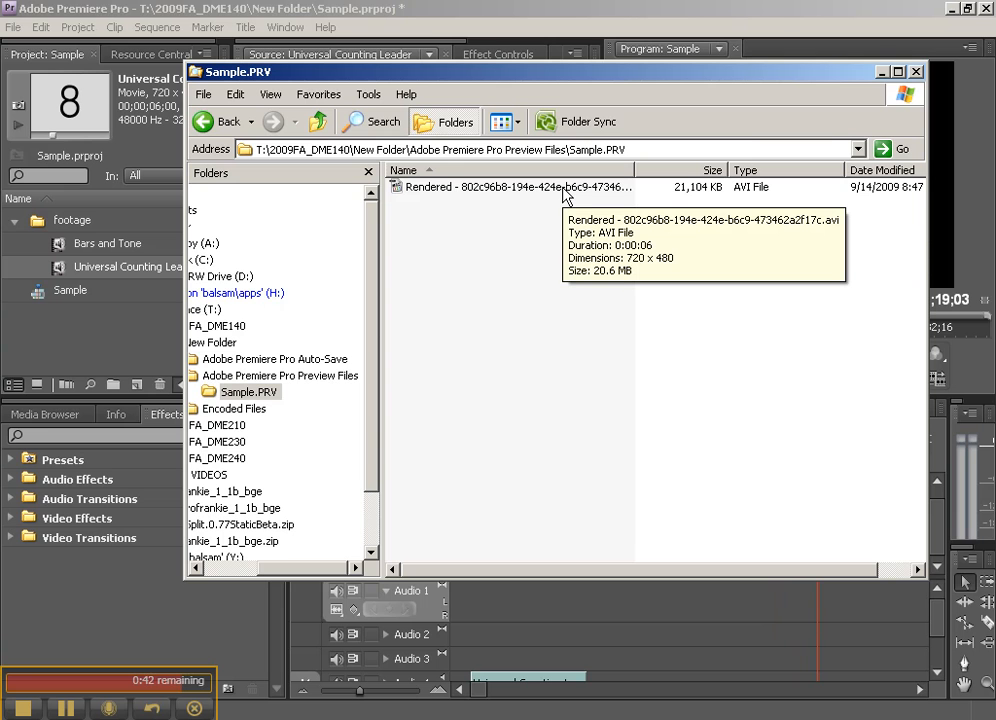
- Return to Premiere Pro and scrub the playhead to 00;00;16;00 within the rendered work area
{"action": "left_click", "coordinate": [777, 8]}
{"action": "left_click_drag", "start_coordinate": [647, 448], "coordinate": [760, 450]}
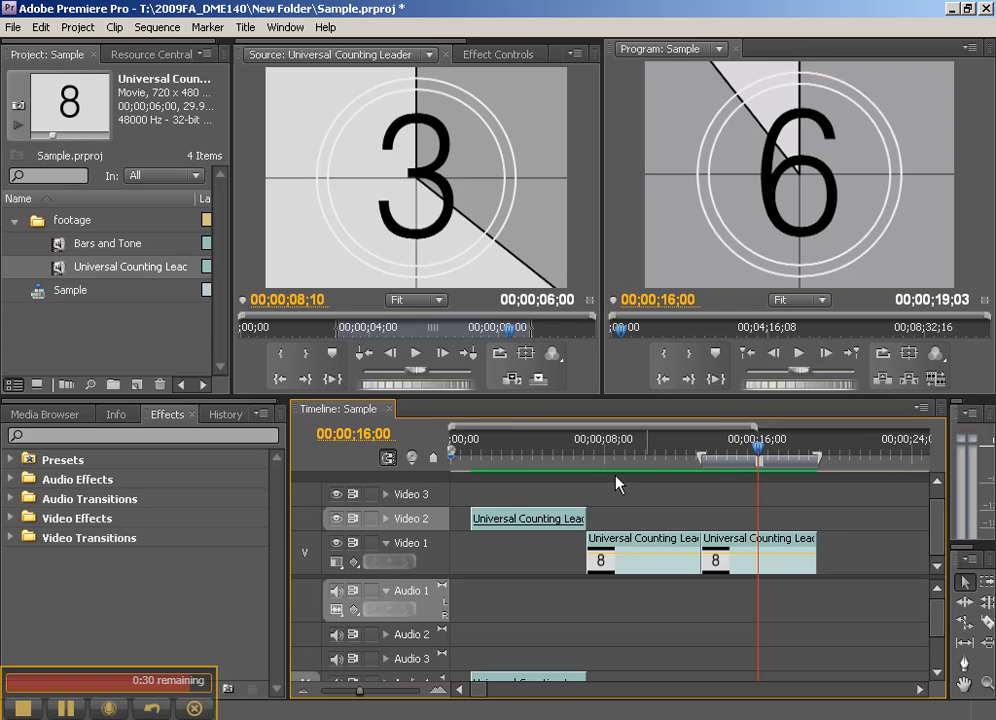
{"action": "left_click", "coordinate": [416, 522]}
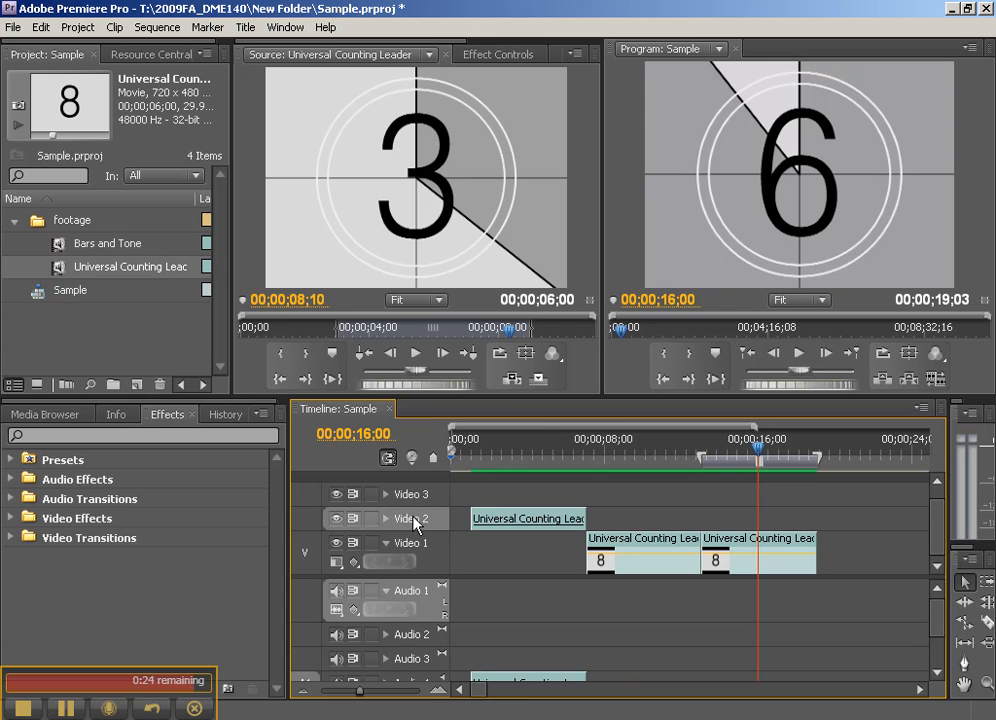